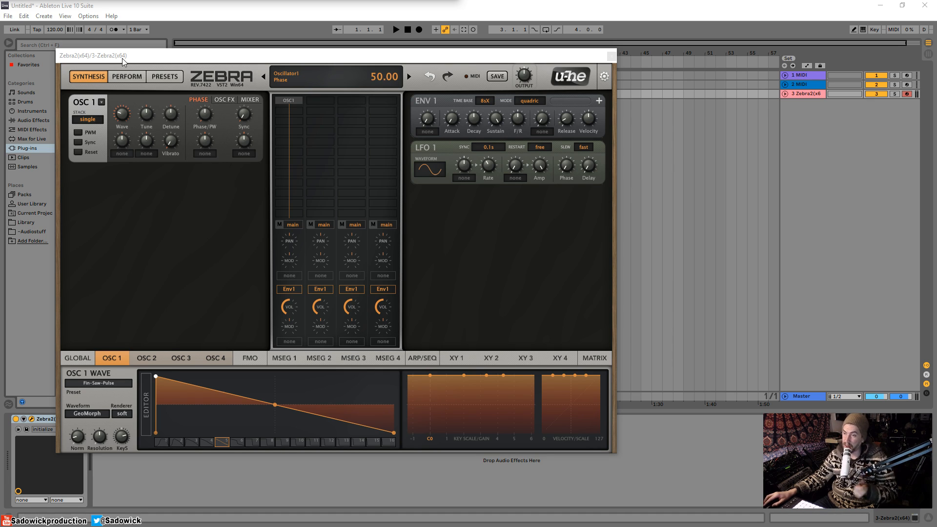
# Step: Load the Sine Tree factory waveform preset into oscillator 1
pyautogui.click(171, 76)
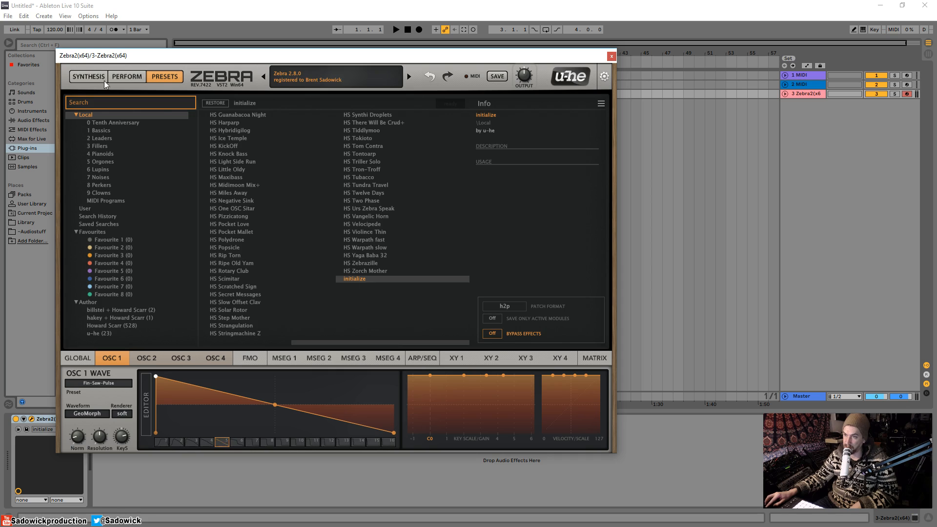
pyautogui.click(84, 75)
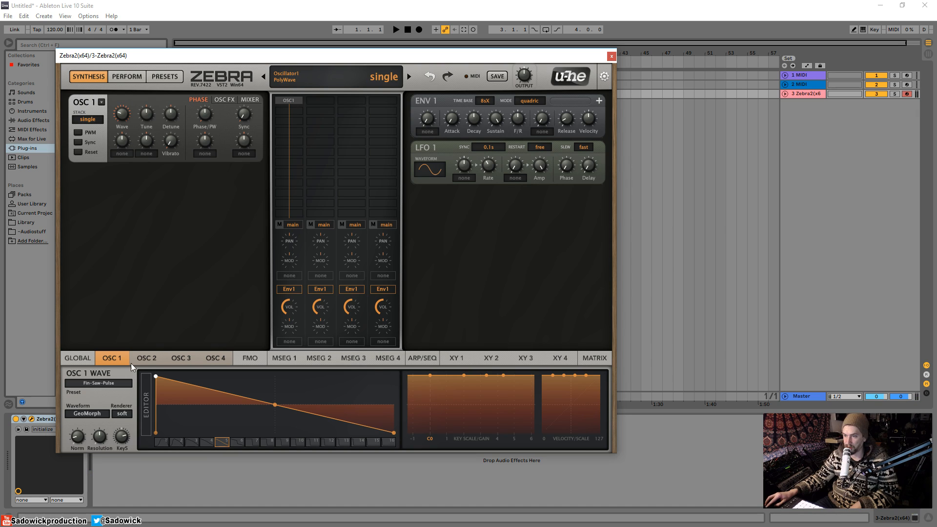
pyautogui.click(99, 383)
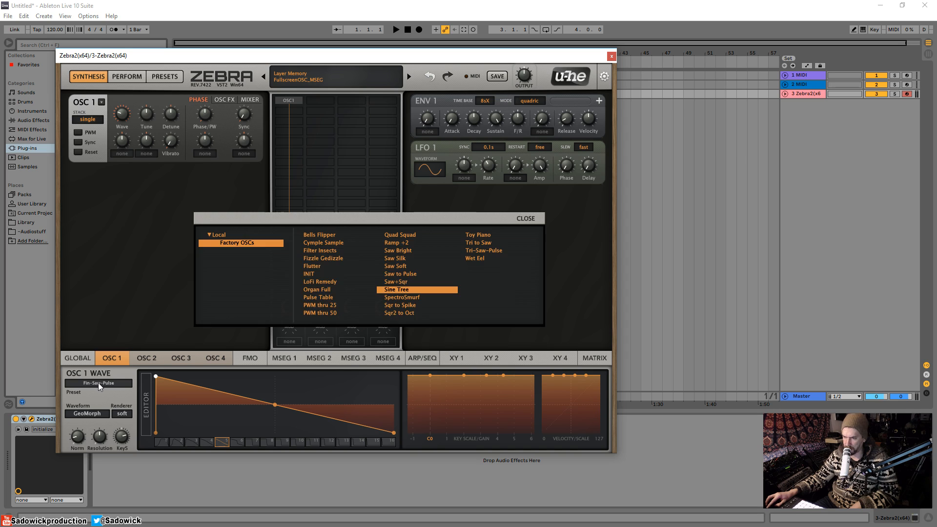
pyautogui.click(395, 291)
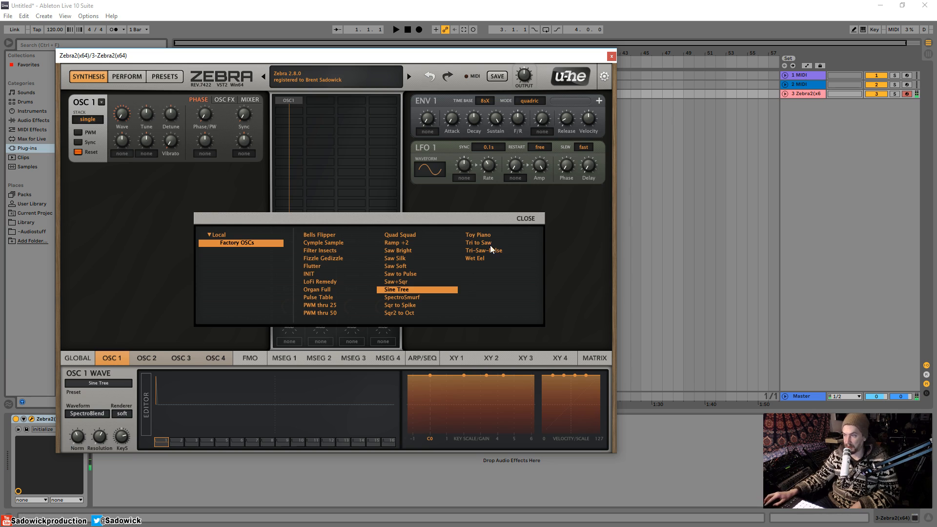
pyautogui.click(527, 219)
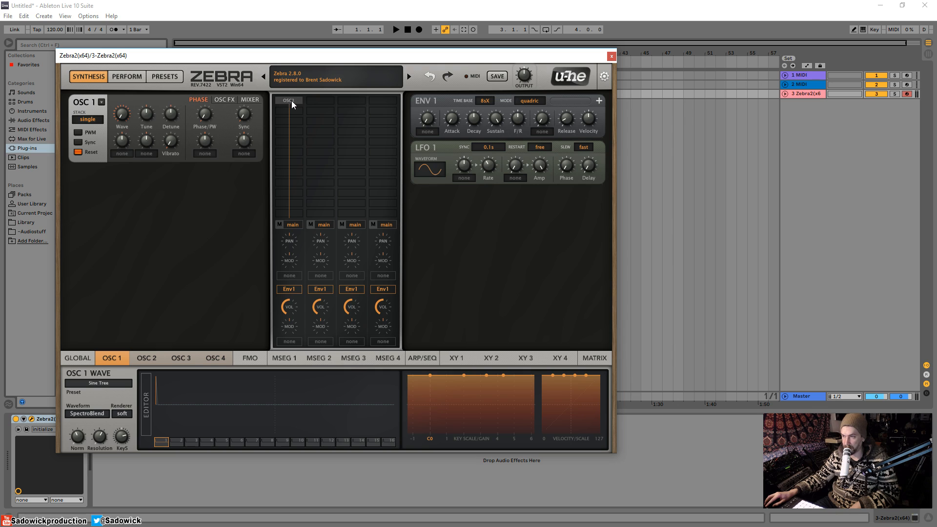
# Step: Add an FMO1 module below OSC1 in the first lane and keep its type as FM by Input
pyautogui.click(289, 122)
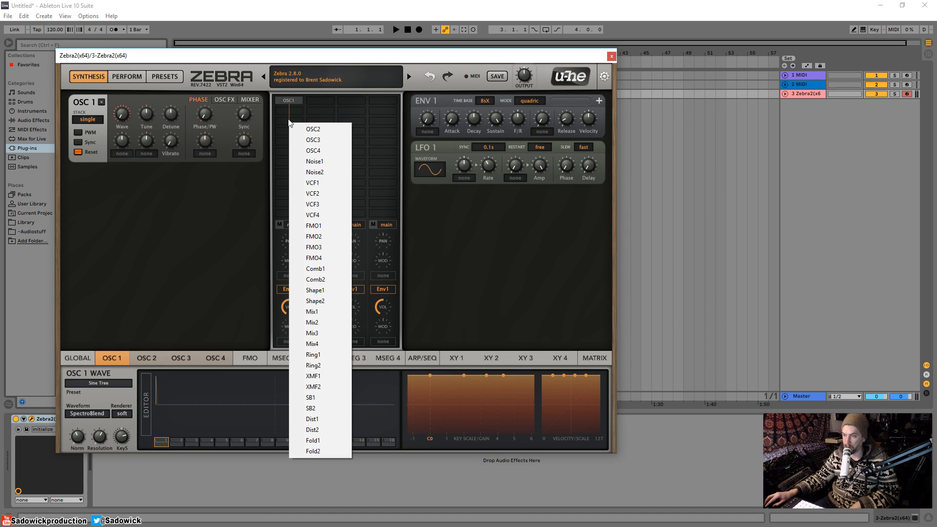
pyautogui.click(325, 227)
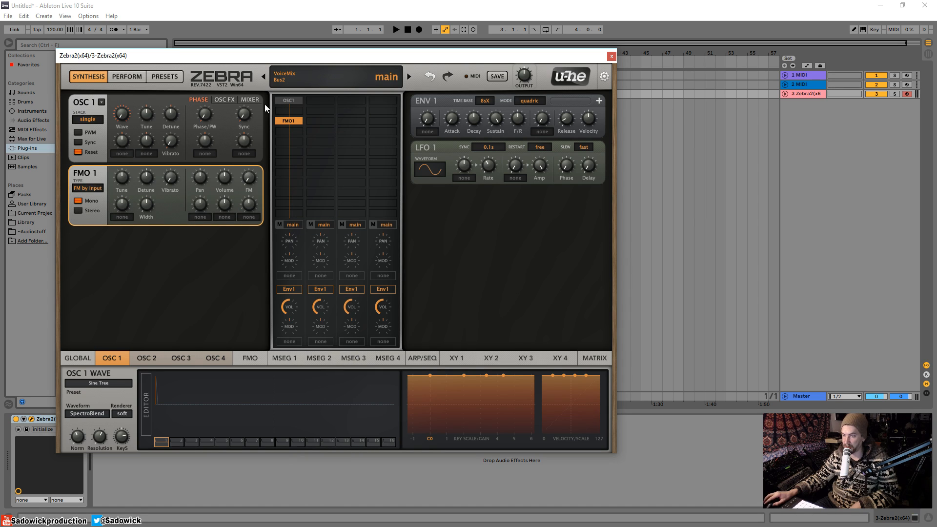
pyautogui.click(85, 188)
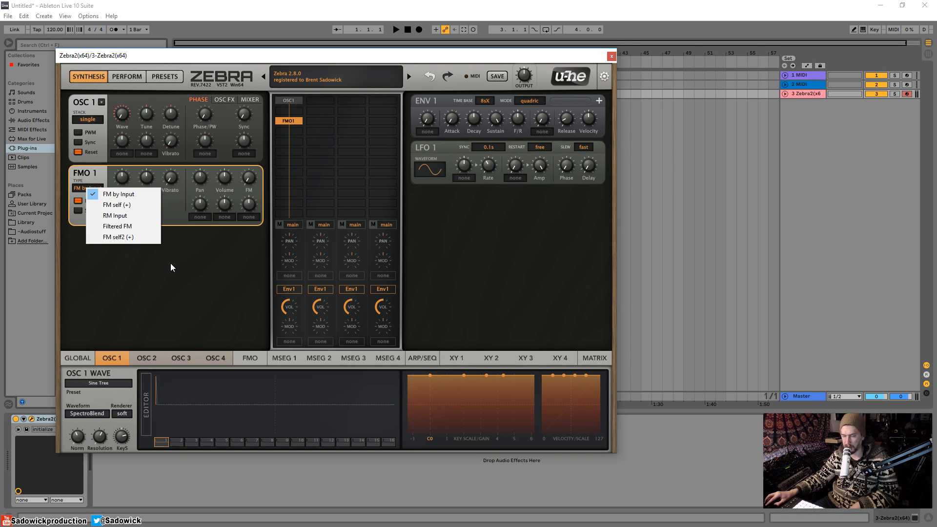
pyautogui.click(195, 251)
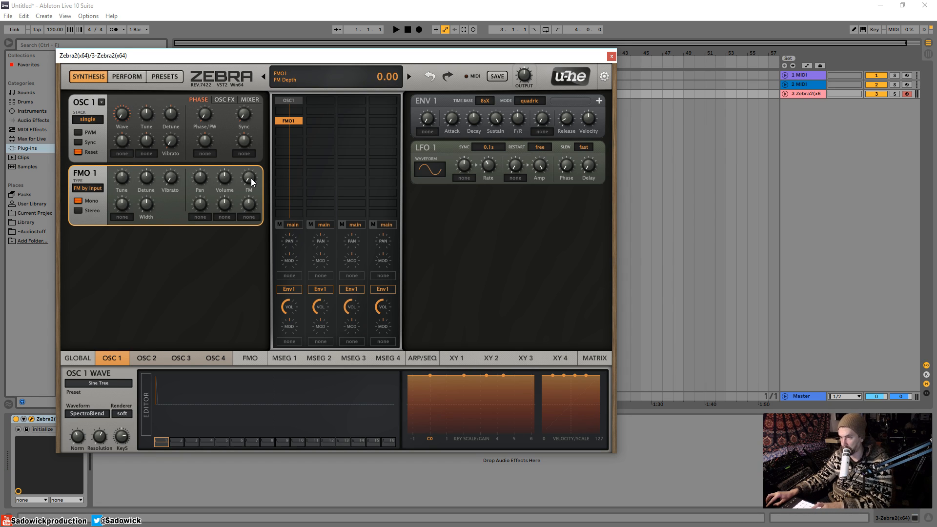
# Step: Assign MSEG1 as the modulation source for FMO1's FM depth
pyautogui.moveTo(252, 169); pyautogui.dragTo(249, 194)
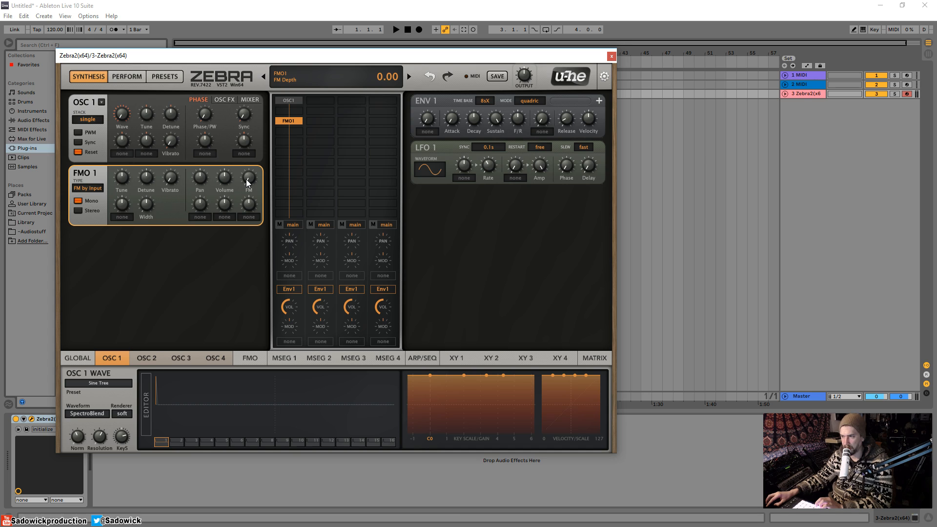
pyautogui.click(250, 218)
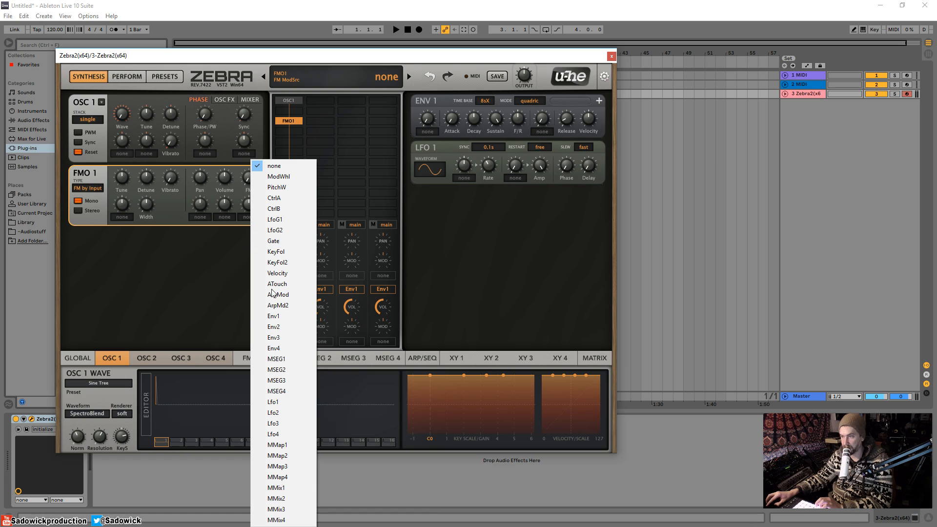
pyautogui.click(283, 362)
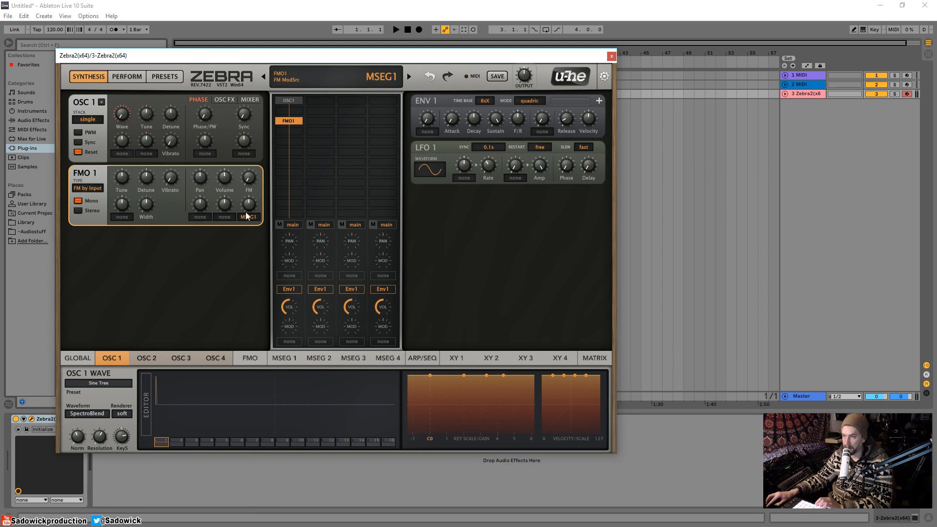
# Step: Raise the MSEG 1 envelope point at step 3 near full height and set FMO1's FM modulation depth to about 38
pyautogui.click(291, 359)
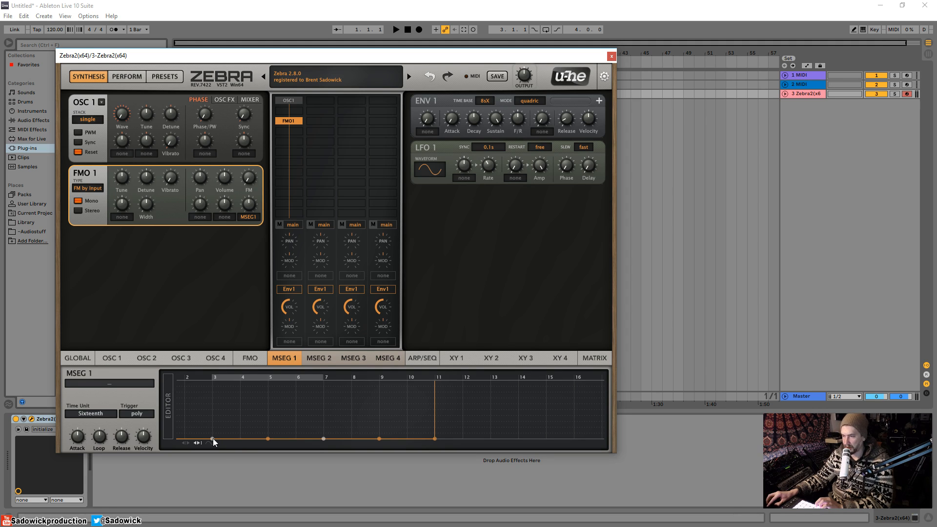
pyautogui.moveTo(213, 439); pyautogui.dragTo(212, 385)
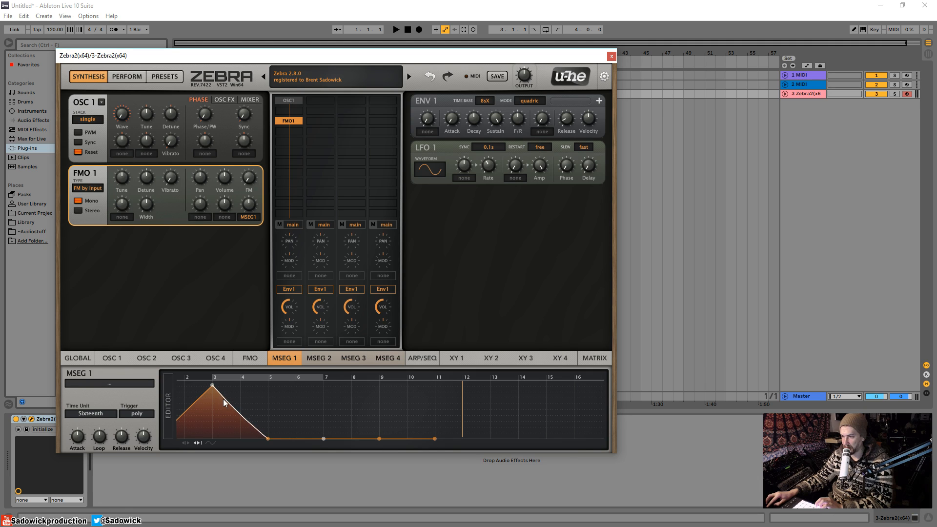
pyautogui.moveTo(254, 426); pyautogui.dragTo(226, 411)
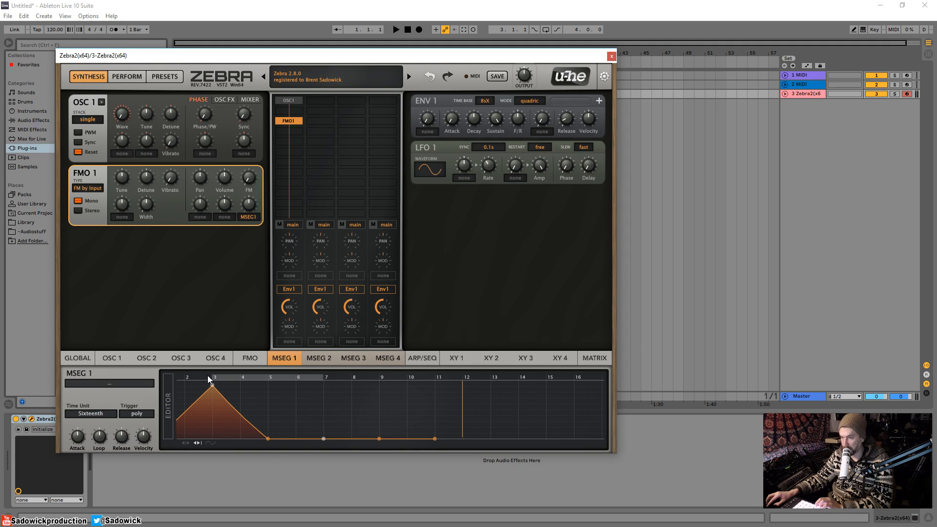
pyautogui.moveTo(248, 204)
pyautogui.mouseDown()
pyautogui.moveTo(250, 195)
pyautogui.moveTo(250, 212)
pyautogui.moveTo(254, 198)
pyautogui.mouseUp()
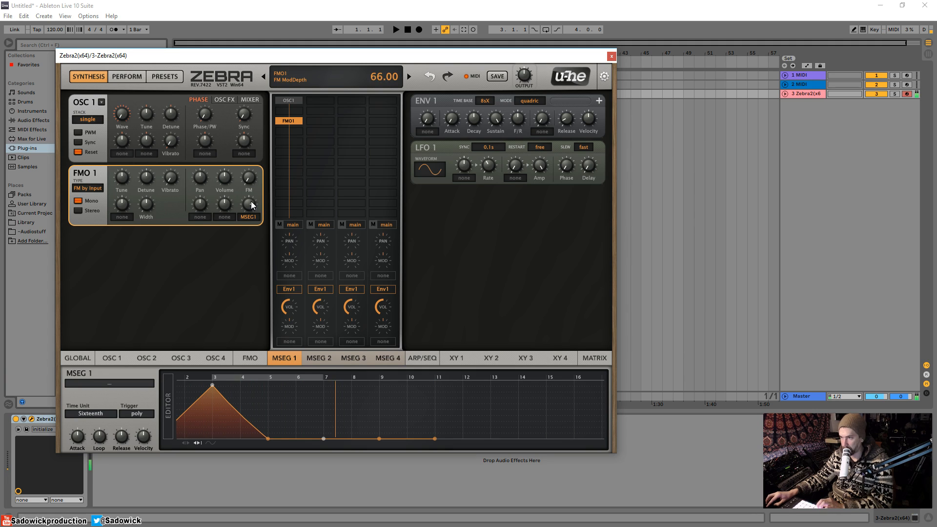
pyautogui.moveTo(251, 202); pyautogui.dragTo(253, 210)
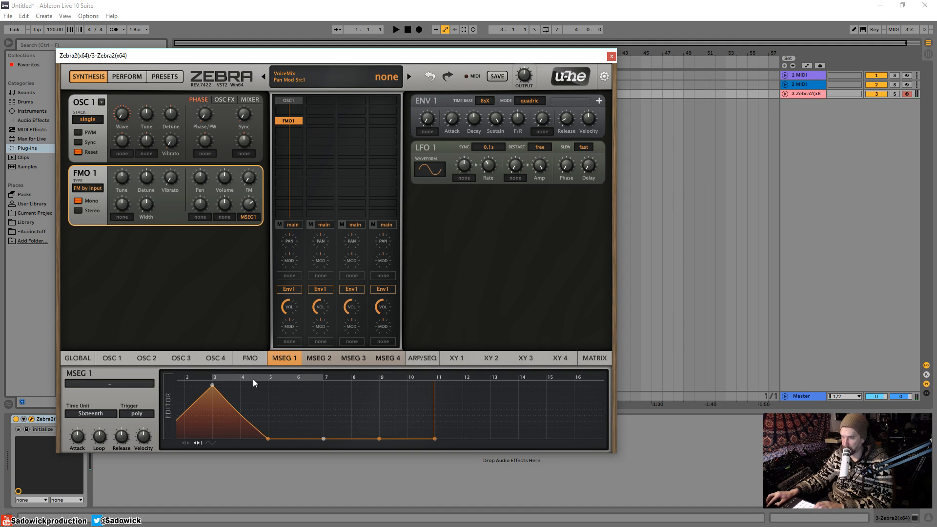
# Step: Shift MSEG 1's loop range to steps 7 to 9 and move the envelope peak to about step 2 at full height
pyautogui.moveTo(253, 379); pyautogui.dragTo(289, 376)
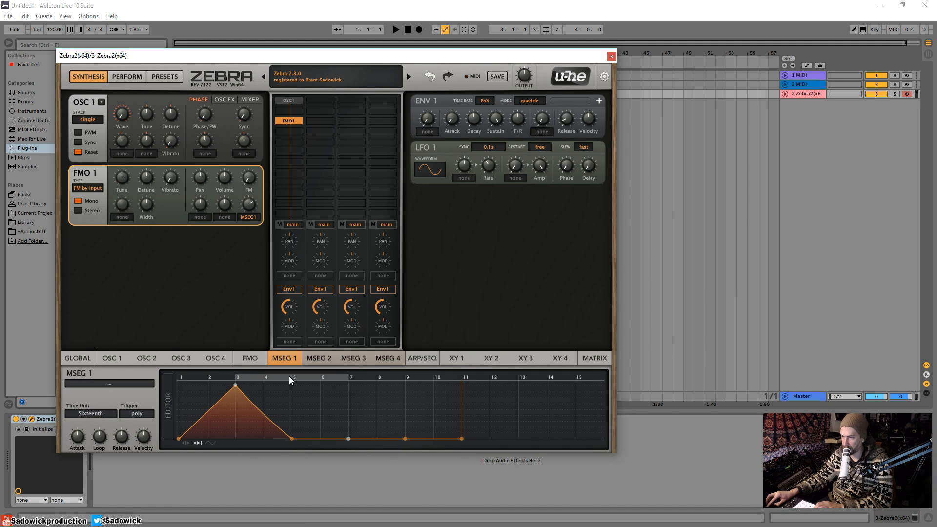
pyautogui.rightClick(268, 377)
pyautogui.click(258, 379)
pyautogui.moveTo(236, 376); pyautogui.dragTo(382, 380)
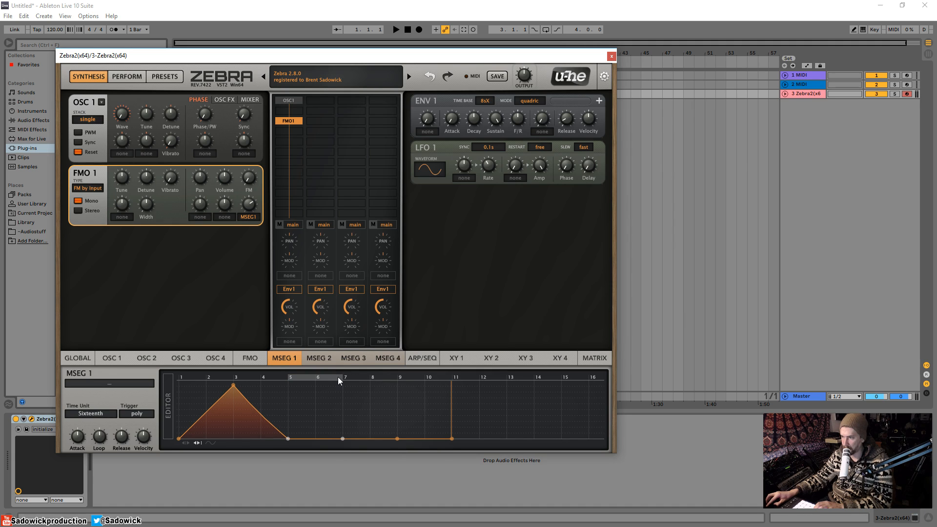
pyautogui.moveTo(342, 377); pyautogui.dragTo(396, 379)
pyautogui.moveTo(311, 376); pyautogui.dragTo(379, 377)
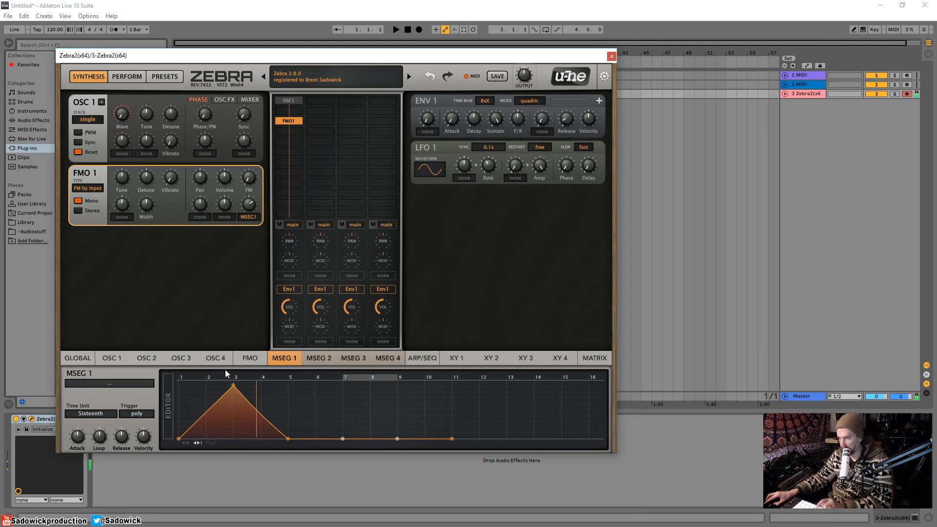
pyautogui.moveTo(233, 385); pyautogui.dragTo(211, 383)
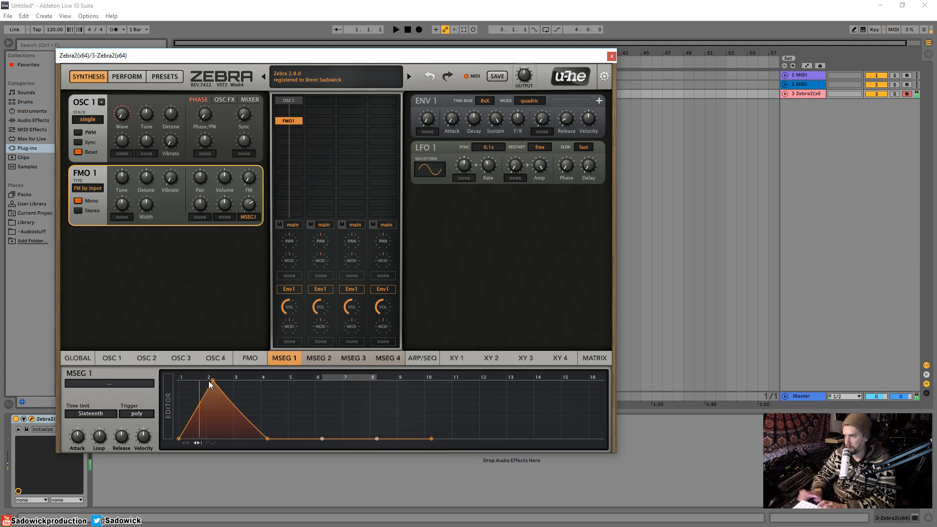
# Step: Add an FMO2 module directly beneath FMO1 in the first lane and bypass it
pyautogui.click(294, 130)
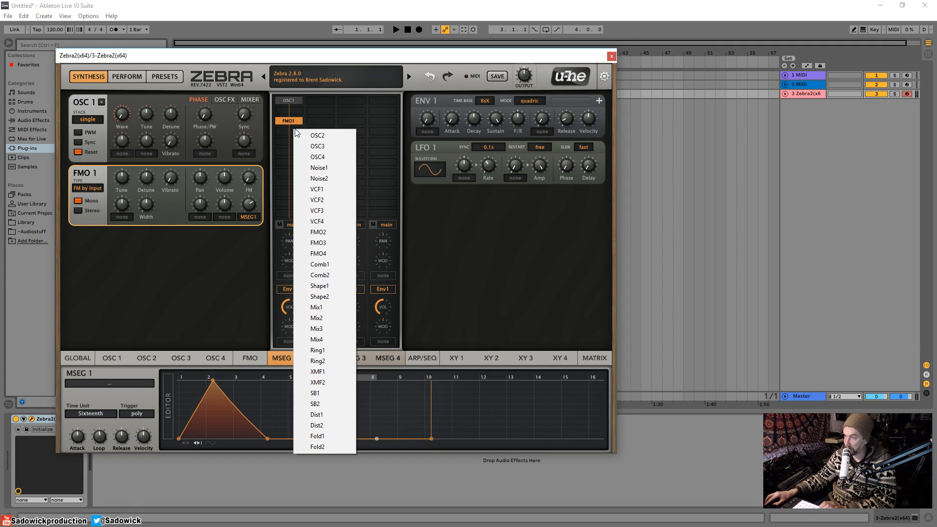
pyautogui.click(318, 233)
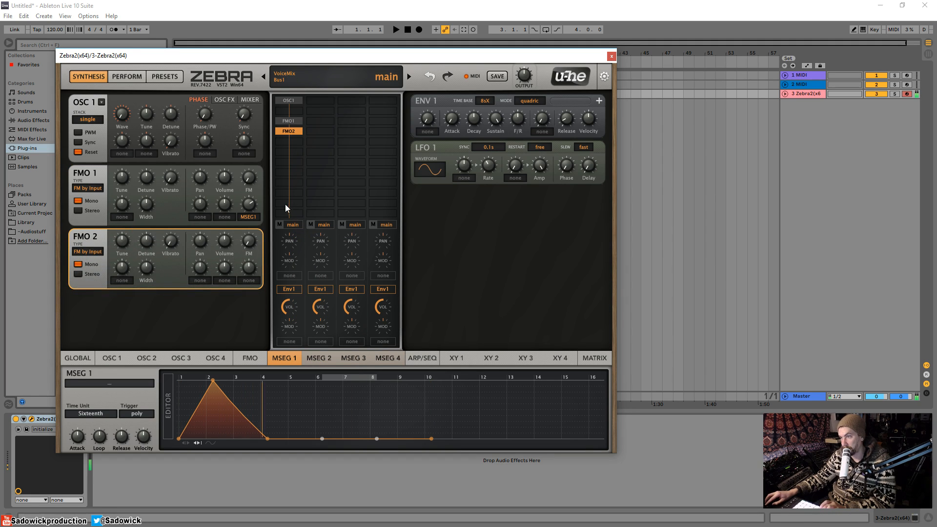
pyautogui.doubleClick(291, 131)
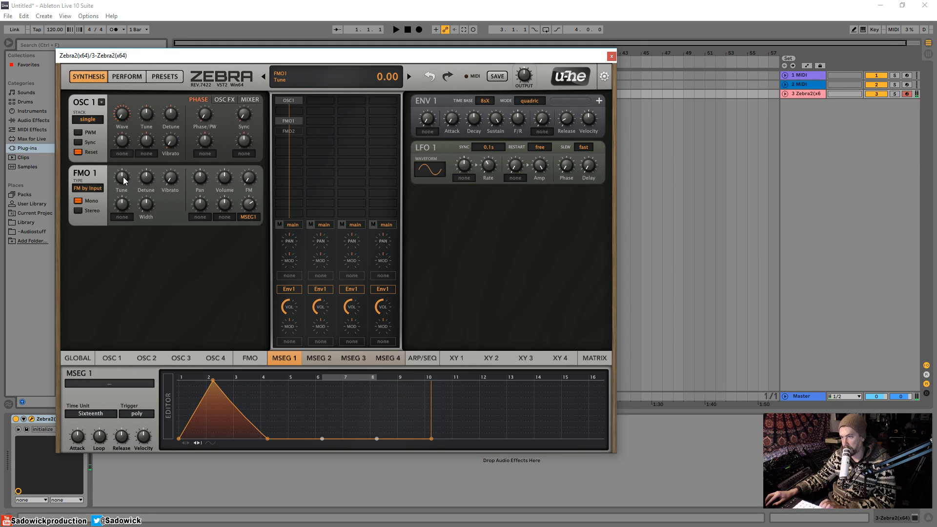
# Step: Lower FMO1's tuning and reshape MSEG 1 with a curved rise peaking at step 2 and a curved decay ending around step 5
pyautogui.moveTo(121, 182); pyautogui.dragTo(121, 192)
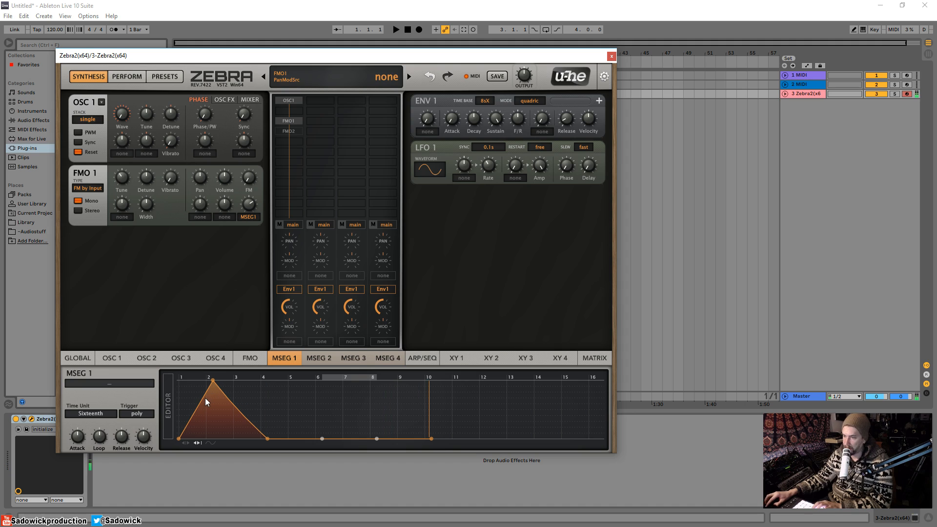
pyautogui.moveTo(195, 398); pyautogui.dragTo(207, 380)
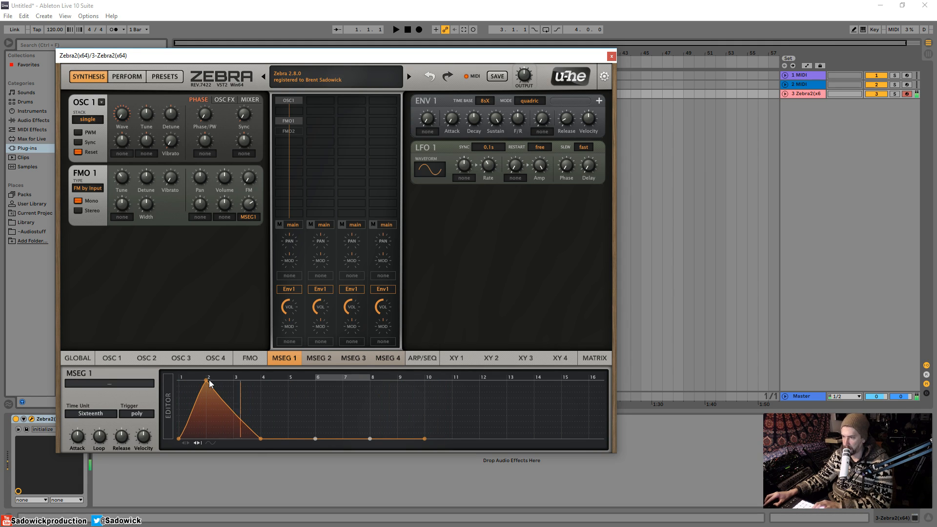
pyautogui.moveTo(259, 437); pyautogui.dragTo(294, 438)
pyautogui.moveTo(251, 411); pyautogui.dragTo(251, 422)
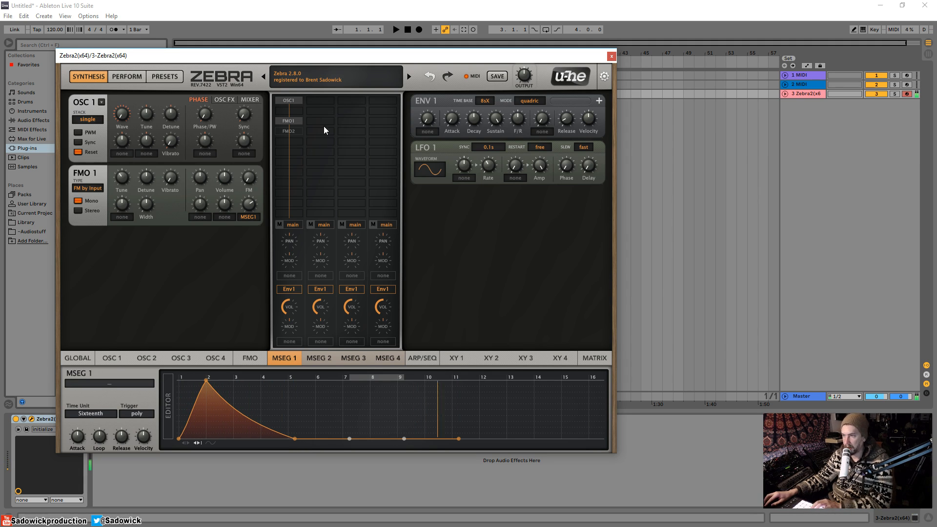
# Step: Reactivate FMO2 and set its FM depth to about 15, leaving its FM modulation source at none
pyautogui.click(286, 131)
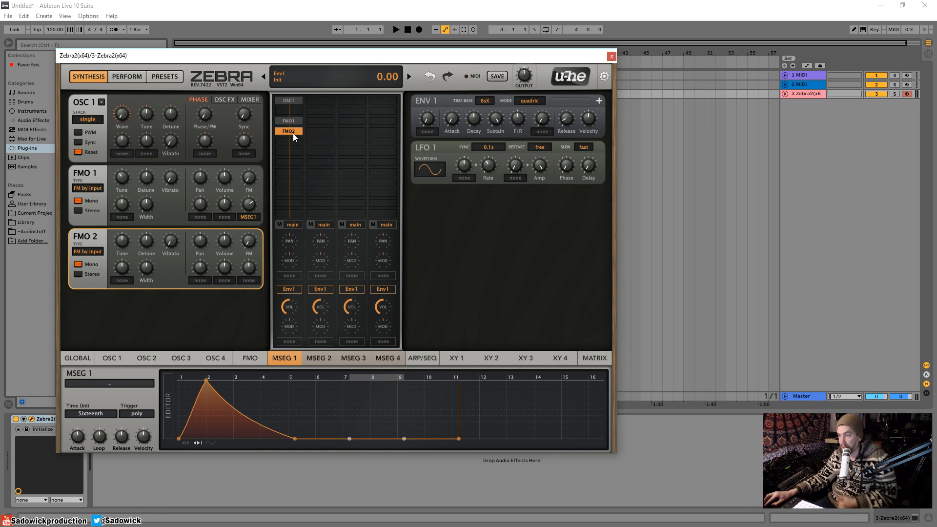
pyautogui.moveTo(249, 240); pyautogui.dragTo(254, 225)
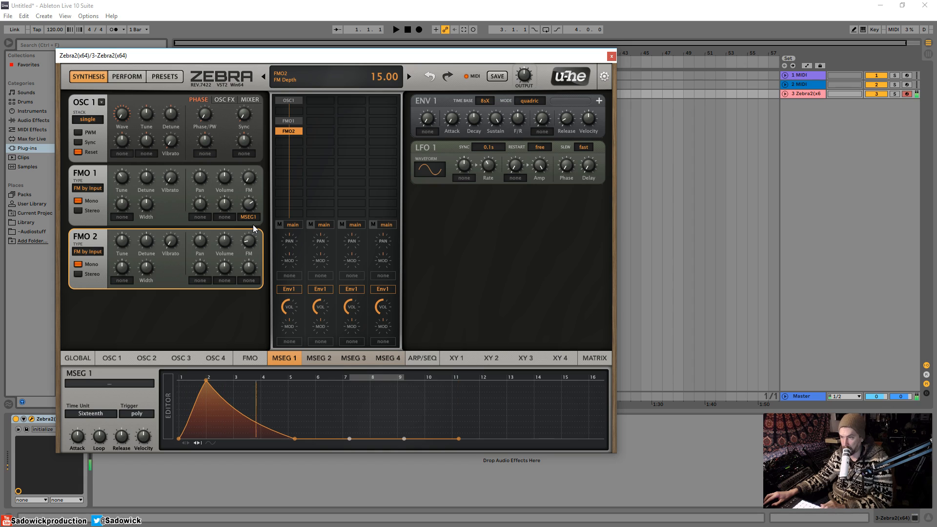
pyautogui.moveTo(252, 246)
pyautogui.mouseDown()
pyautogui.moveTo(247, 203)
pyautogui.moveTo(246, 243)
pyautogui.mouseUp()
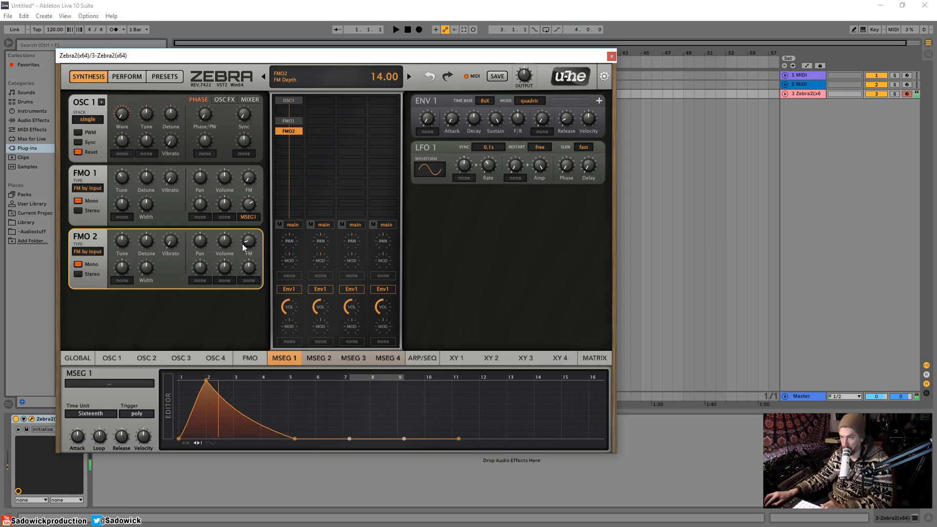
pyautogui.click(255, 281)
pyautogui.click(229, 291)
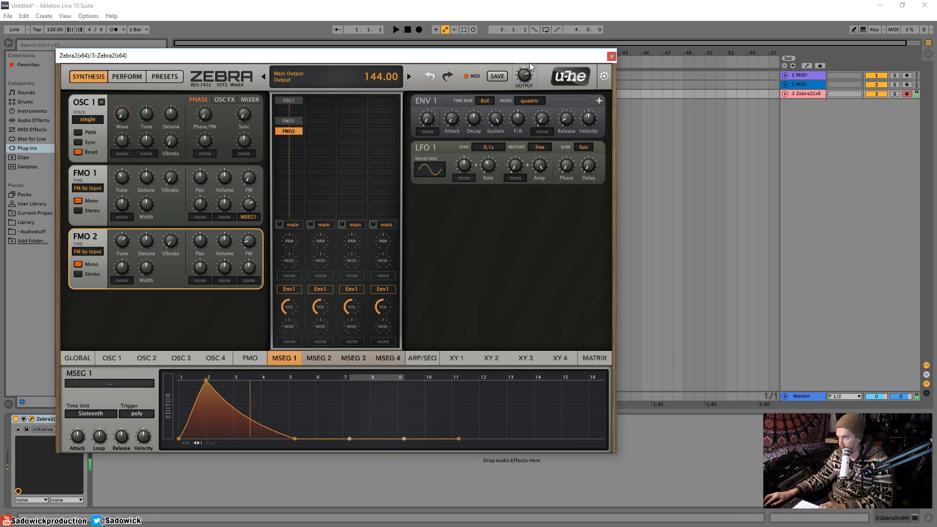
# Step: Add a Shape1 module beneath FMO2 in the first lane and lower its edge
pyautogui.click(293, 141)
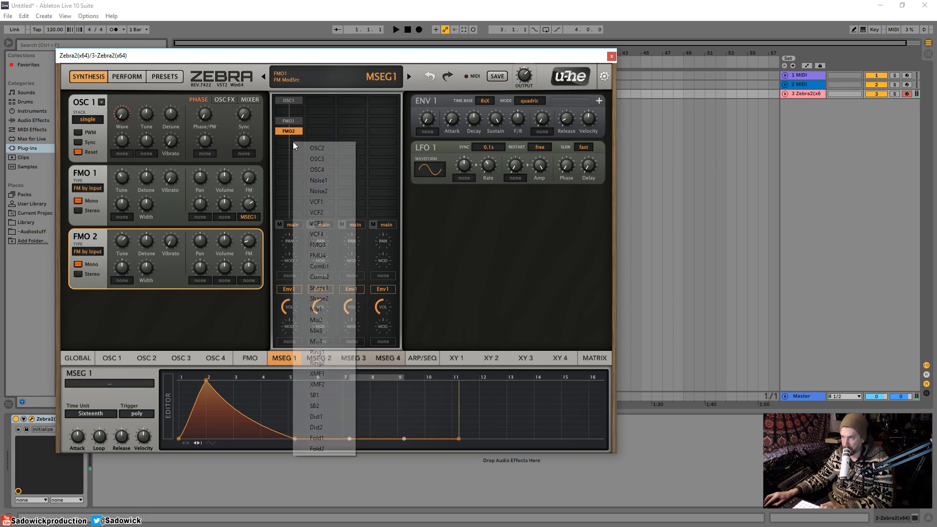
pyautogui.click(322, 287)
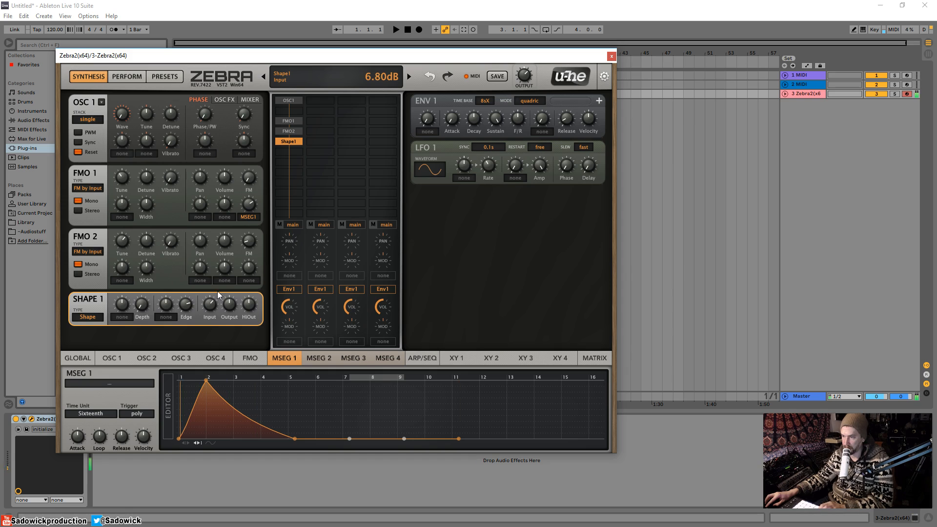
pyautogui.moveTo(185, 310); pyautogui.dragTo(183, 337)
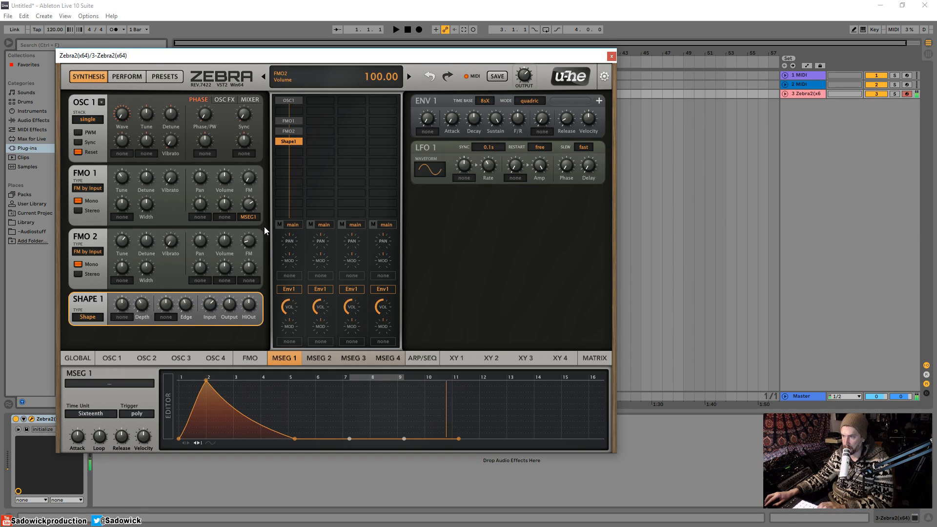
# Step: Raise FMO2's FM depth and compare the sound with FMO2 bypassed and active
pyautogui.moveTo(247, 237); pyautogui.dragTo(269, 160)
pyautogui.click(289, 131)
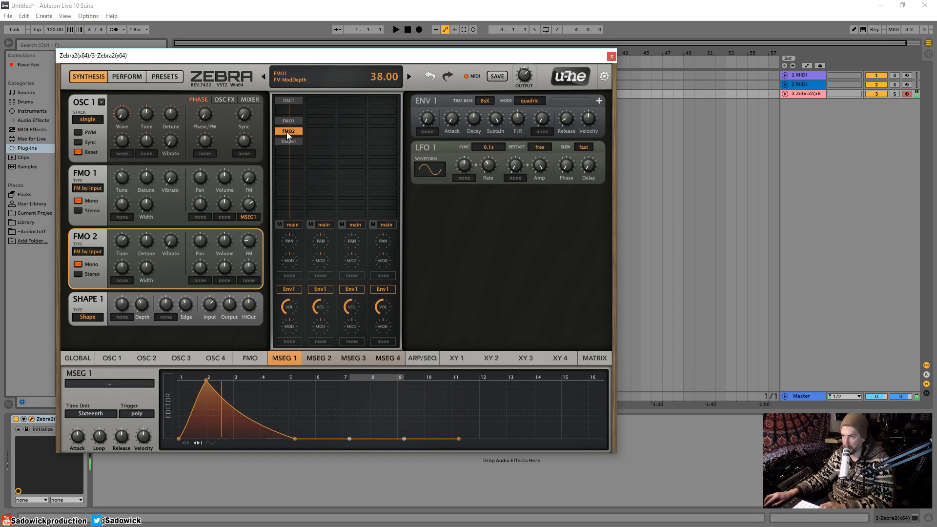
pyautogui.doubleClick(287, 132)
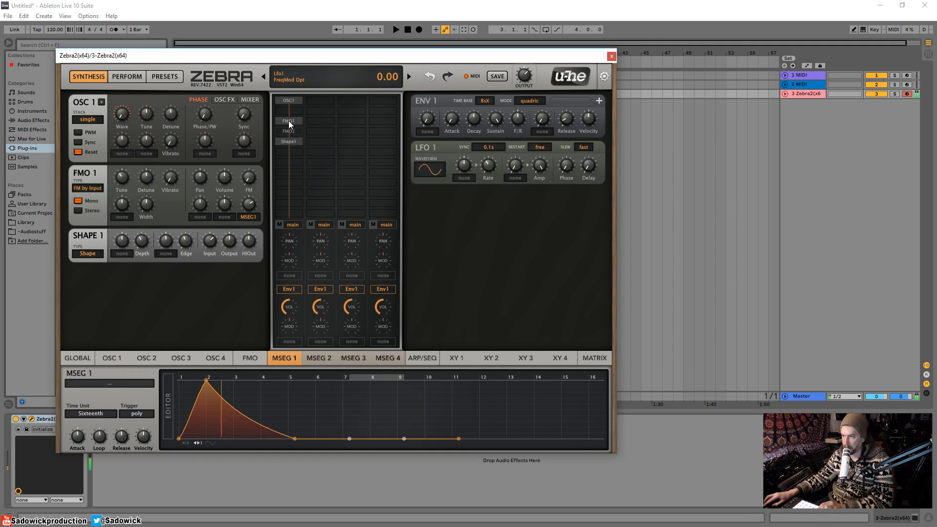
pyautogui.doubleClick(294, 132)
# Step: Select the Shape1 module and lower its input to 0.80 dB
pyautogui.click(290, 140)
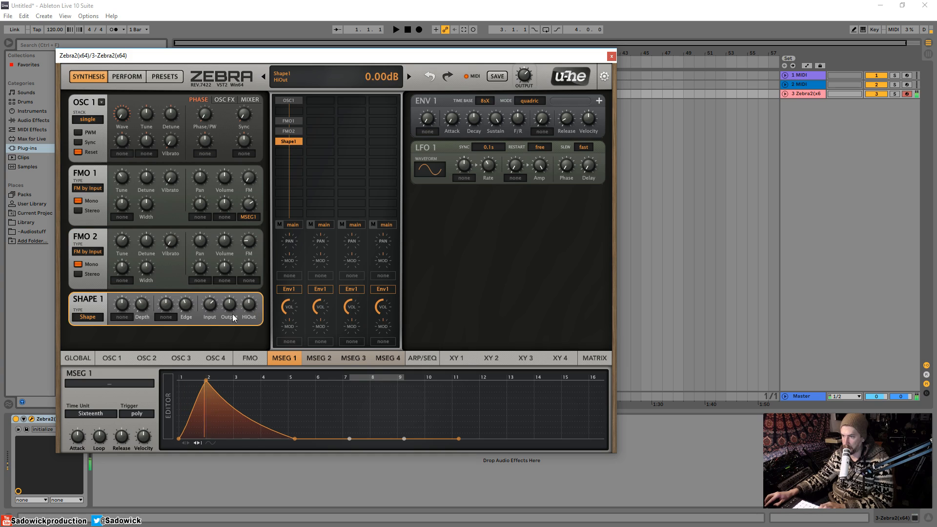
pyautogui.moveTo(210, 306); pyautogui.dragTo(208, 324)
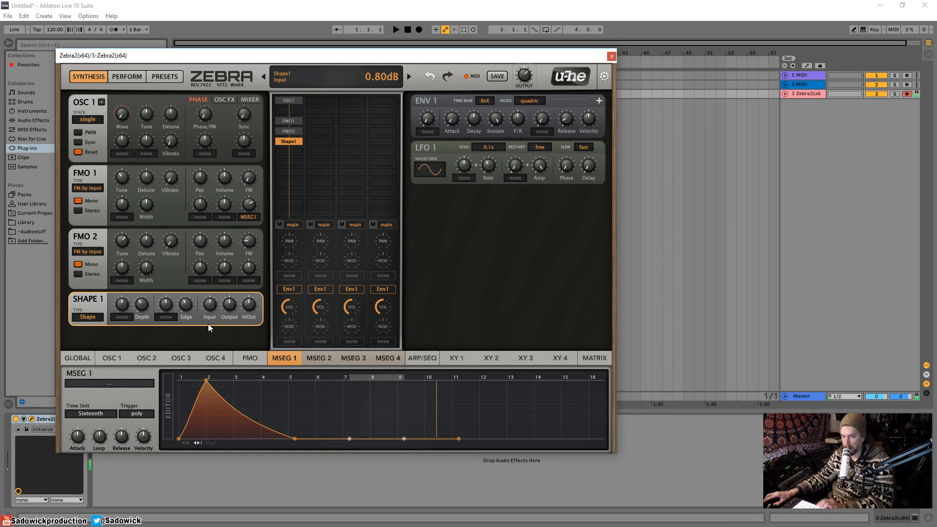